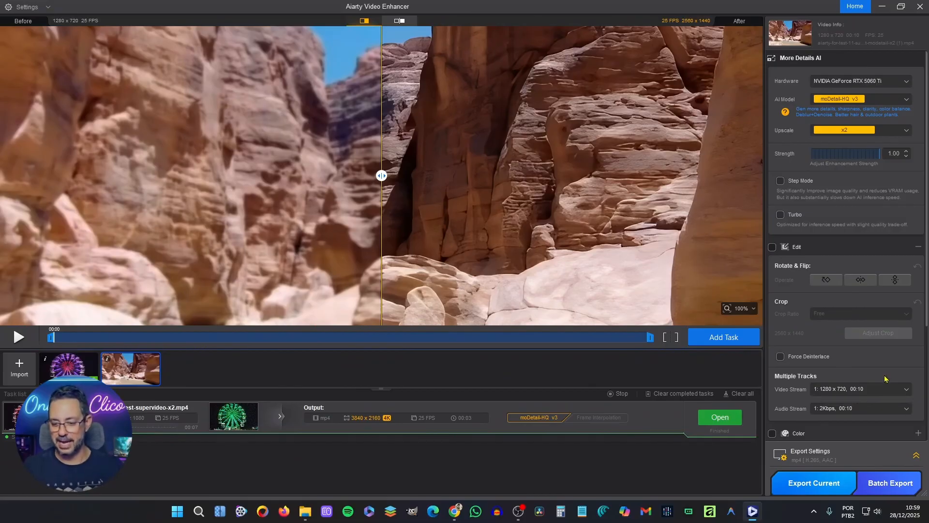
Enable color adjustments for the canyon clip, with temperature 37.81 and tint 11.66.
{"action": "scroll", "coordinate": [885, 378], "scroll_direction": "down", "scroll_amount": 2}
{"action": "left_click", "coordinate": [919, 345]}
{"action": "scroll", "coordinate": [875, 363], "scroll_direction": "down", "scroll_amount": 1}
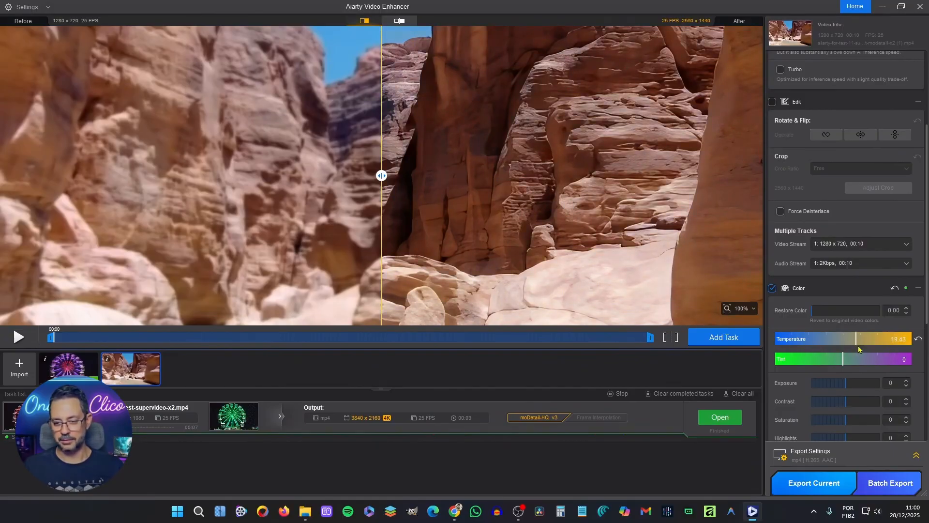
{"action": "left_click_drag", "start_coordinate": [843, 362], "coordinate": [863, 362]}
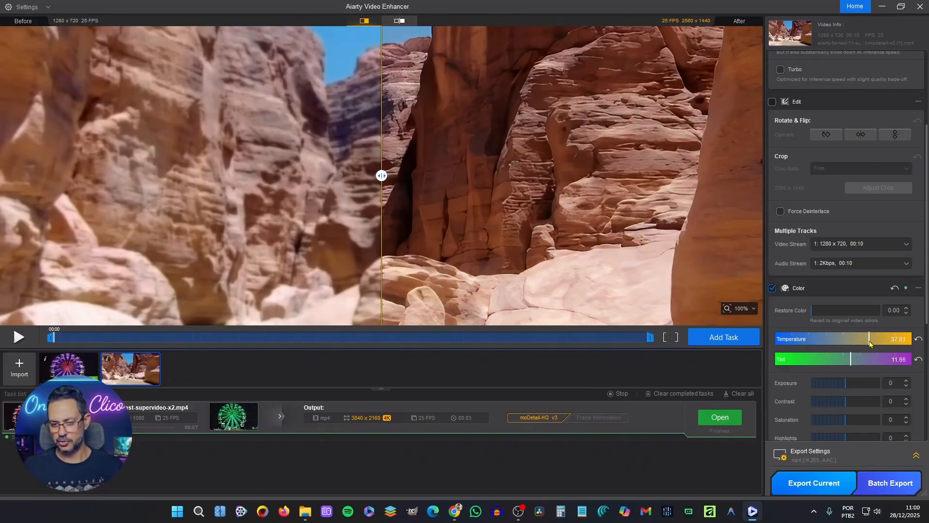
Set the canyon clip's exposure to 16, contrast to 33, saturation to 13 and shadows to 19.
{"action": "scroll", "coordinate": [835, 371], "scroll_direction": "down", "scroll_amount": 1}
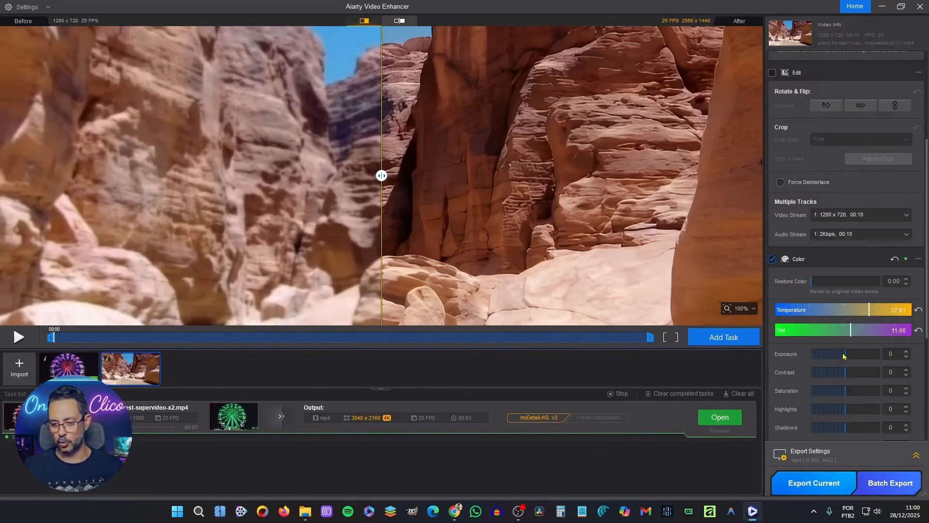
{"action": "left_click_drag", "start_coordinate": [844, 358], "coordinate": [858, 377]}
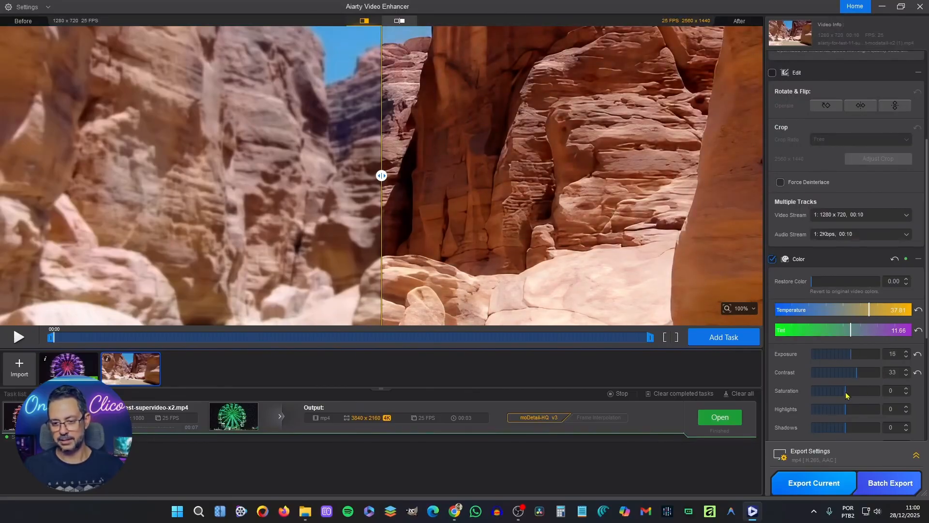
{"action": "scroll", "coordinate": [846, 406], "scroll_direction": "down", "scroll_amount": 1}
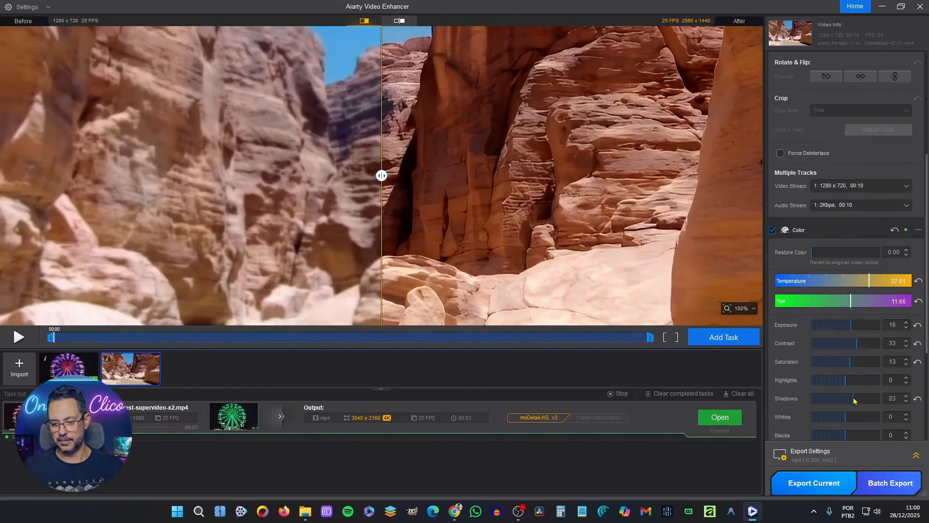
{"action": "left_click_drag", "start_coordinate": [835, 400], "coordinate": [853, 400]}
{"action": "scroll", "coordinate": [852, 400], "scroll_direction": "down", "scroll_amount": 2}
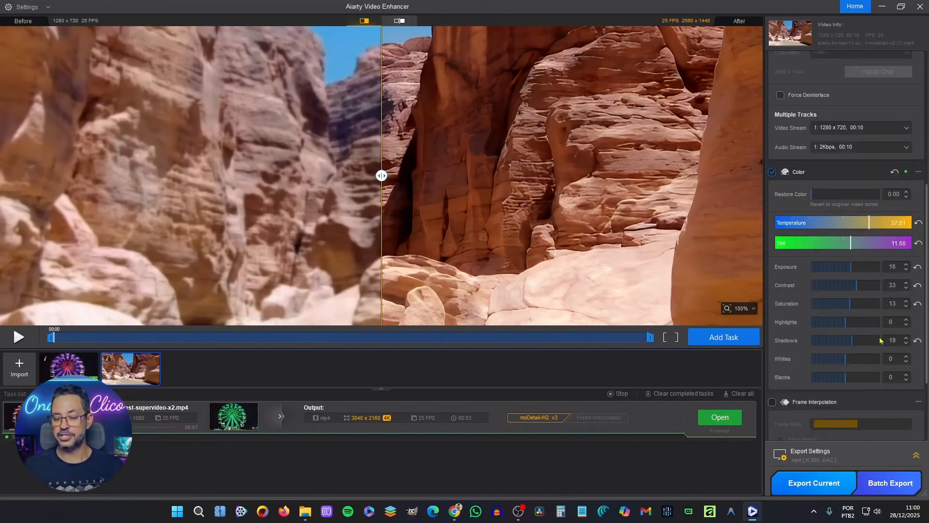
Enable the experimental HDR conversion for the canyon clip with the Neutral AI model.
{"action": "scroll", "coordinate": [861, 357], "scroll_direction": "down", "scroll_amount": 1}
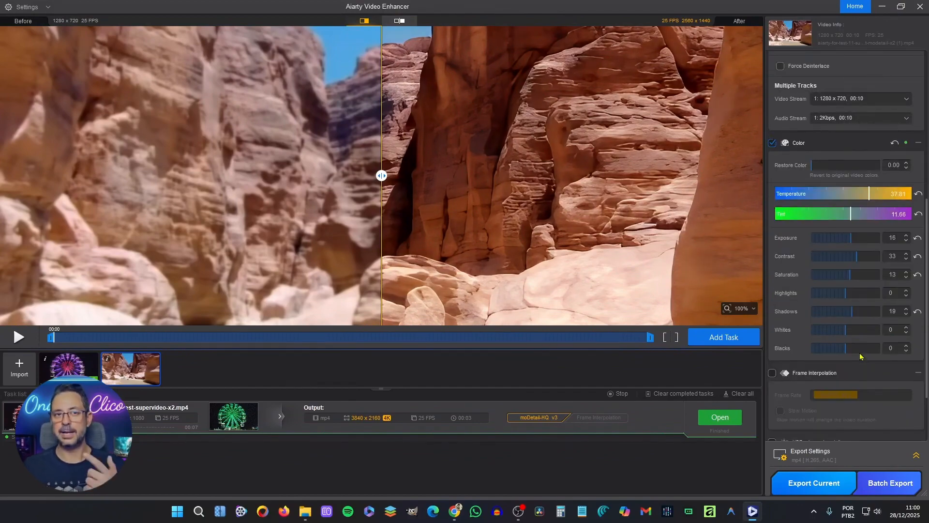
{"action": "scroll", "coordinate": [861, 357], "scroll_direction": "down", "scroll_amount": 2}
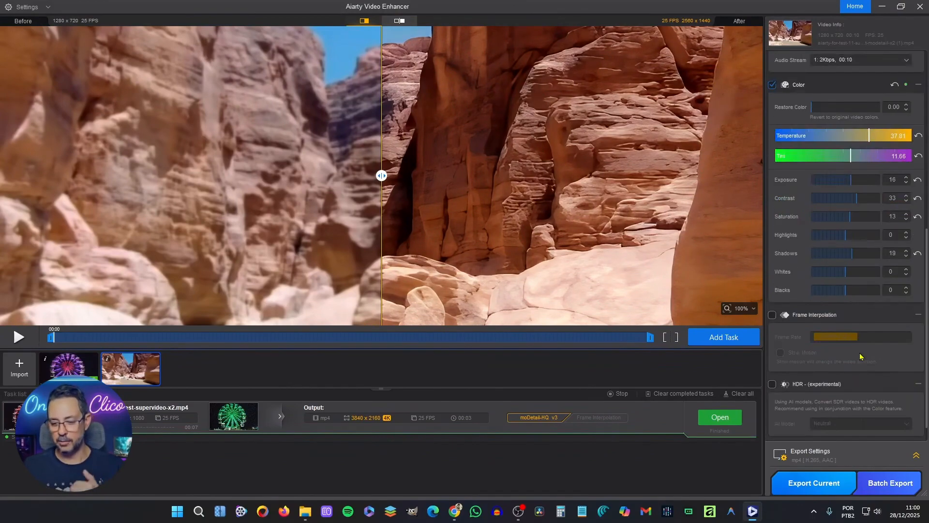
{"action": "left_click", "coordinate": [772, 385]}
{"action": "scroll", "coordinate": [773, 397], "scroll_direction": "down", "scroll_amount": 1}
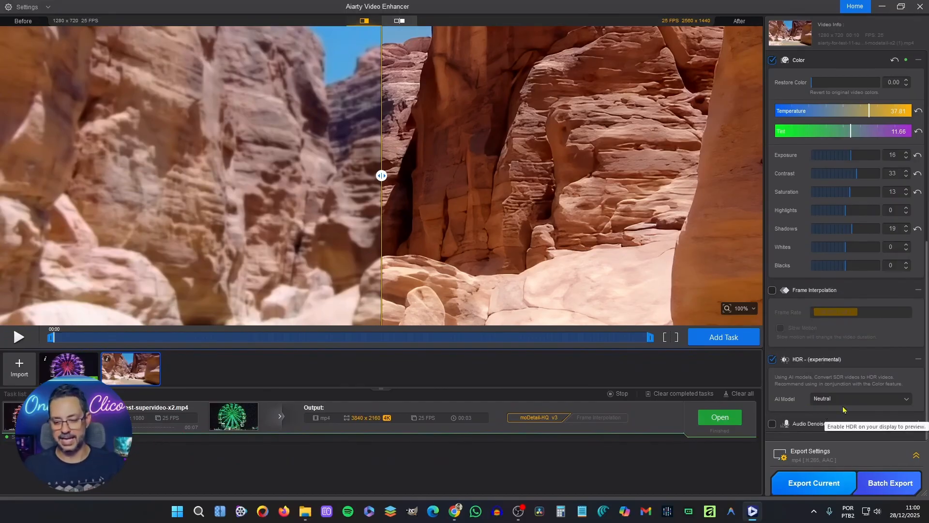
Export the current canyon clip and open the finished video.
{"action": "left_click", "coordinate": [832, 484]}
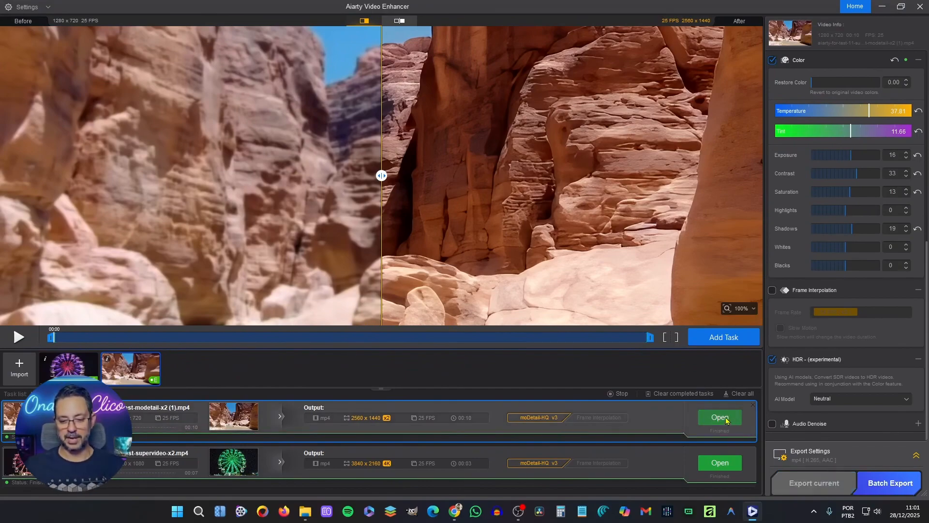
{"action": "left_click", "coordinate": [726, 418]}
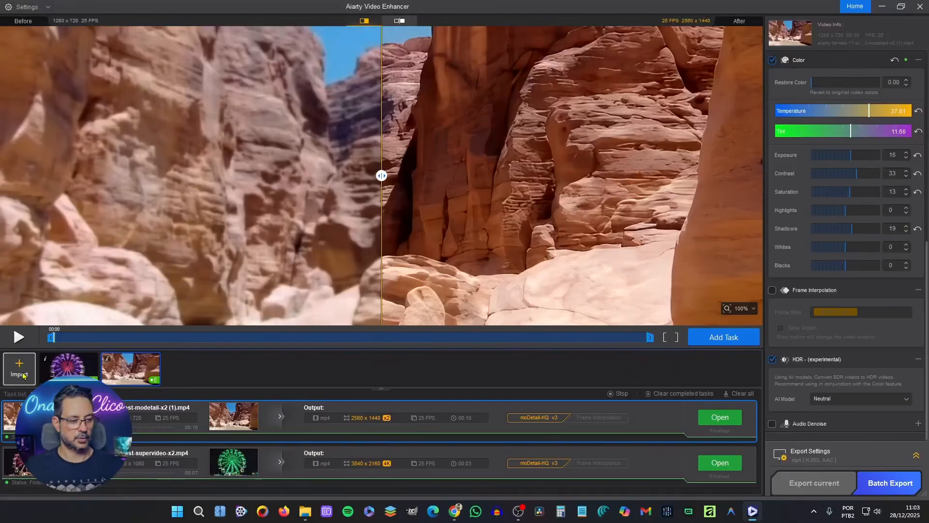
Import aiarty-for-test-30-suggest-supervideo-x2 from the Video Enhancer folder and set its AI model to superVideo vHQ.
{"action": "left_click", "coordinate": [21, 376]}
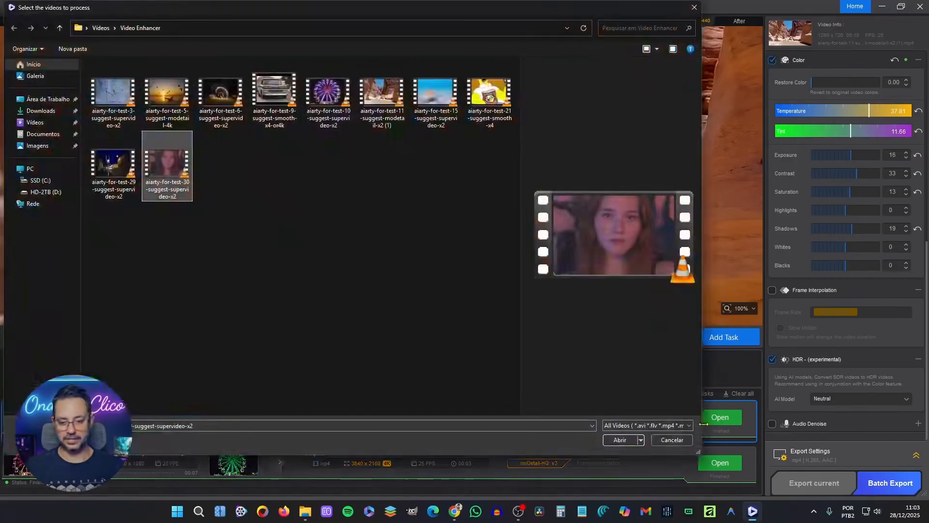
{"action": "left_click", "coordinate": [629, 442]}
{"action": "left_click", "coordinate": [905, 100]}
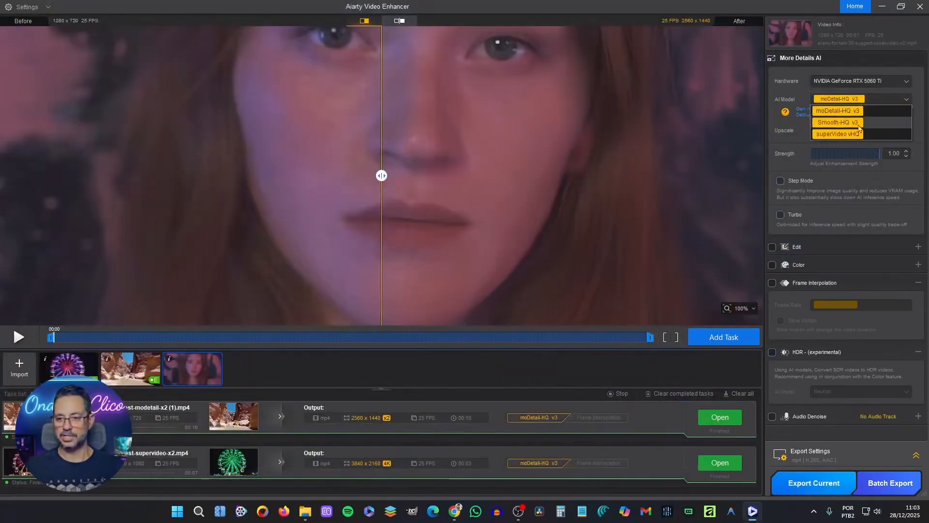
{"action": "left_click", "coordinate": [839, 134]}
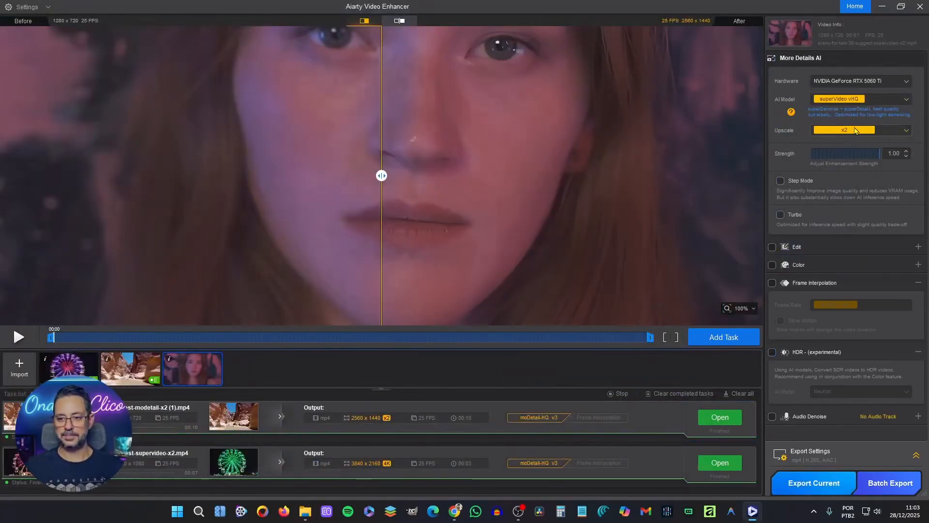
Compare the original and enhanced portrait clip by moving the before/after divider across the whole frame.
{"action": "left_click_drag", "start_coordinate": [391, 179], "coordinate": [734, 177]}
{"action": "scroll", "coordinate": [576, 189], "scroll_direction": "down", "scroll_amount": 3}
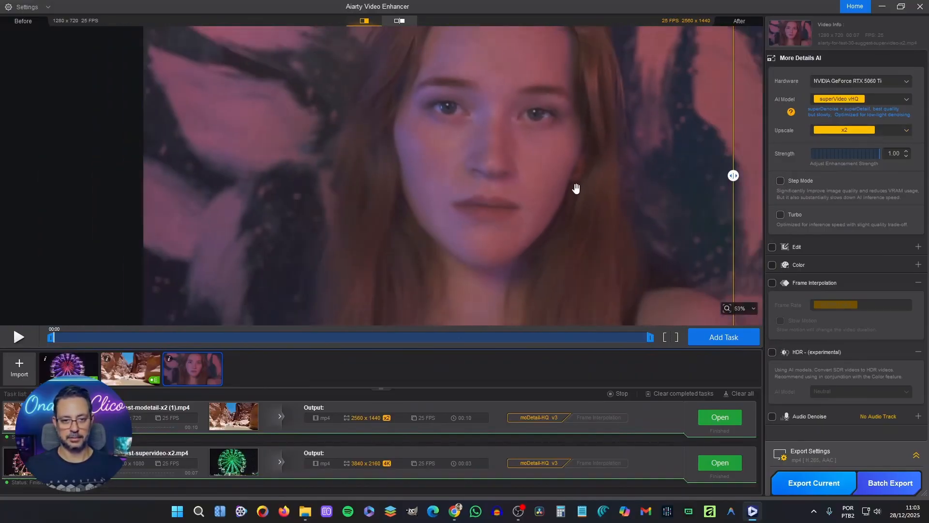
{"action": "scroll", "coordinate": [494, 209], "scroll_direction": "down", "scroll_amount": 2}
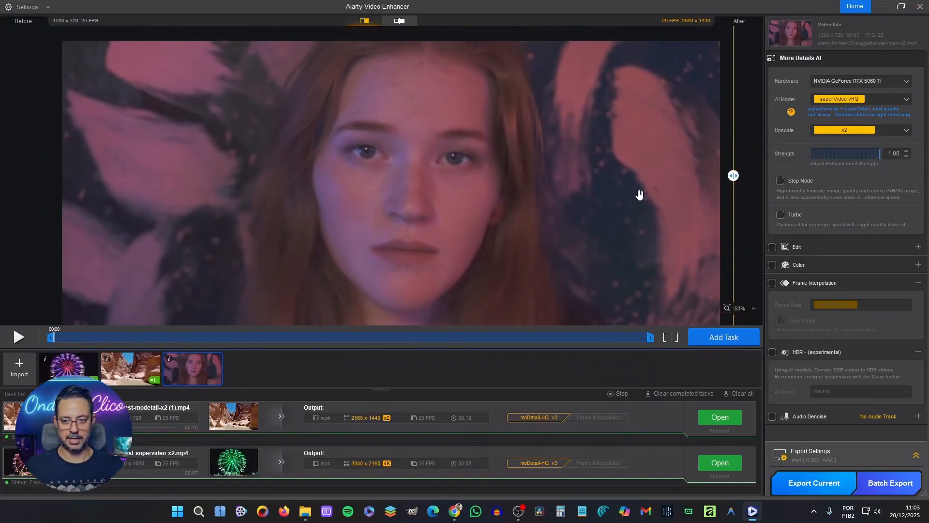
{"action": "left_click_drag", "start_coordinate": [735, 175], "coordinate": [122, 180]}
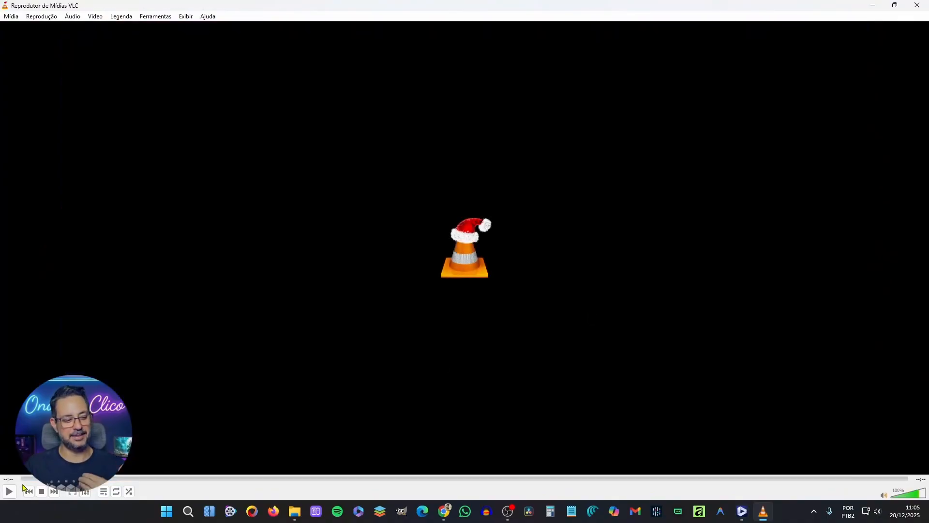
Switch to VLC and play the original flower video aiarty-for-test-12-suggest-modetail-x2.mp4.
{"action": "left_click", "coordinate": [9, 492]}
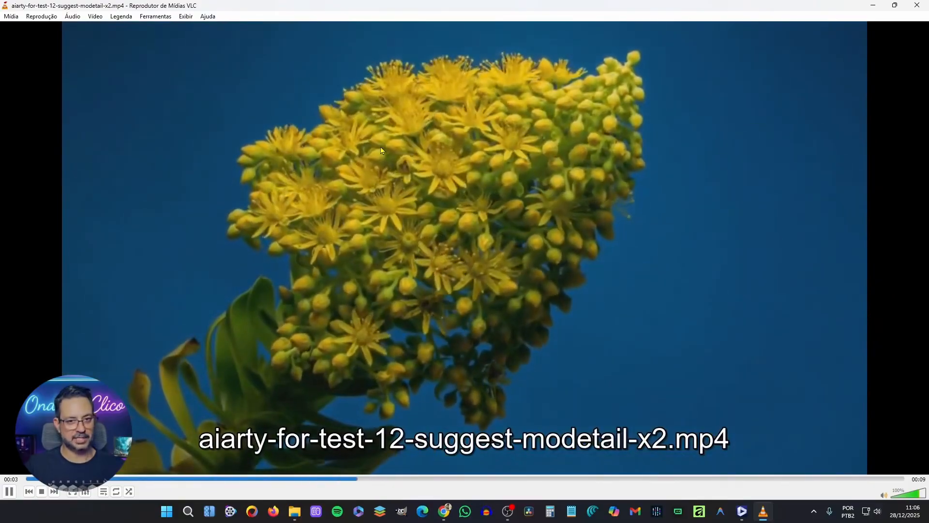
{"action": "key", "text": "space"}
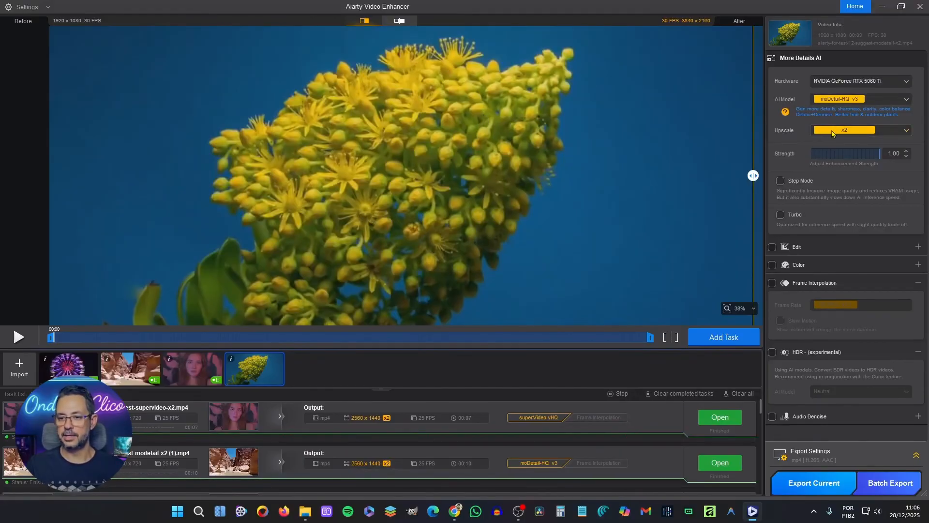
In Aiarty Video Enhancer, check the flower clip's upscale choices and compare its original and enhanced preview.
{"action": "left_click", "coordinate": [833, 131]}
{"action": "left_click", "coordinate": [834, 131]}
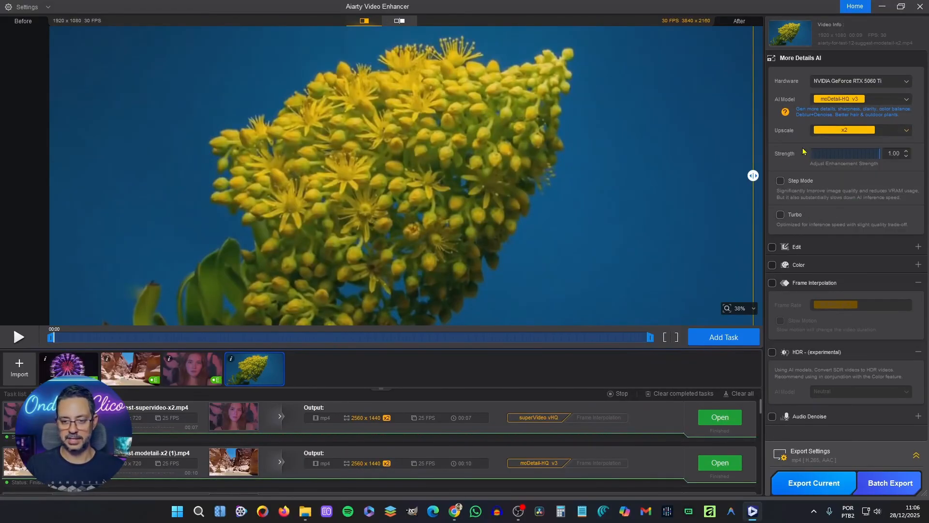
{"action": "left_click_drag", "start_coordinate": [752, 176], "coordinate": [678, 185]}
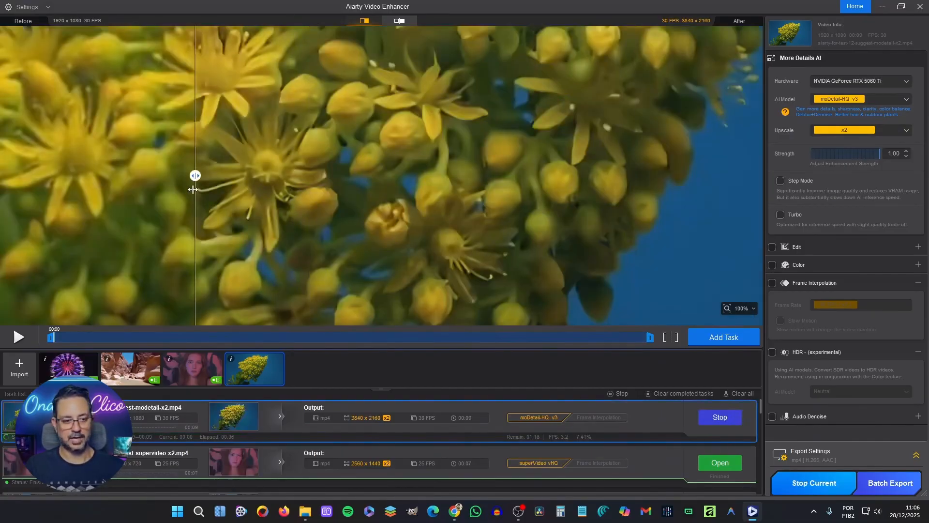
{"action": "left_click_drag", "start_coordinate": [197, 176], "coordinate": [342, 176]}
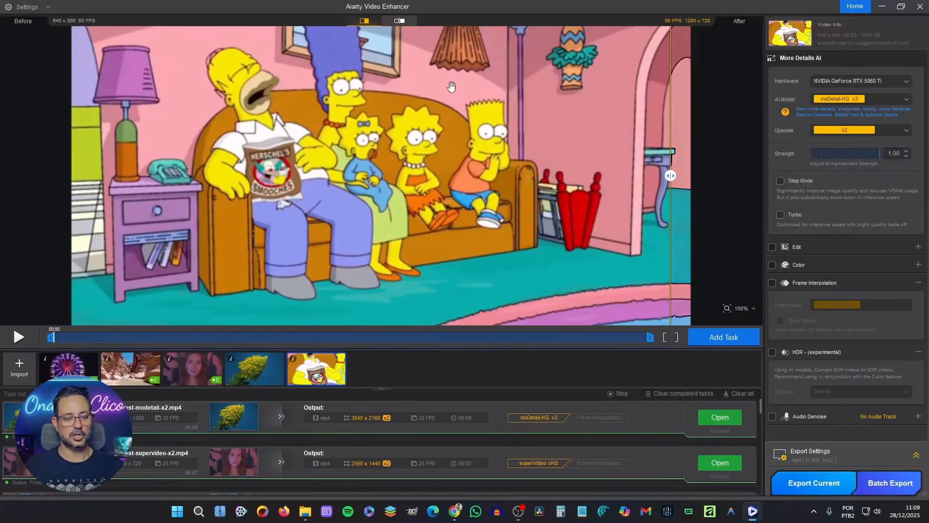
Set the cartoon clip's AI model to Smooth-HQ v3 and its upscale factor to x4.
{"action": "left_click", "coordinate": [855, 99]}
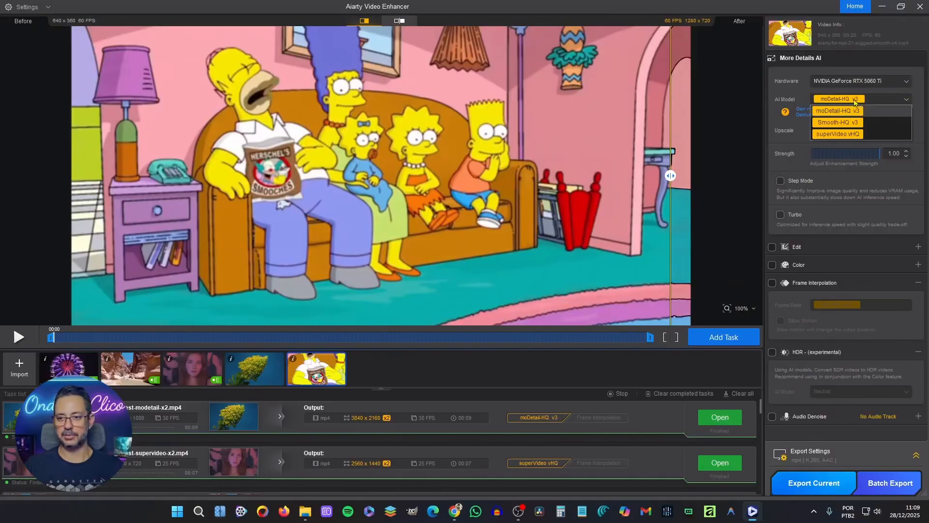
{"action": "left_click", "coordinate": [839, 122]}
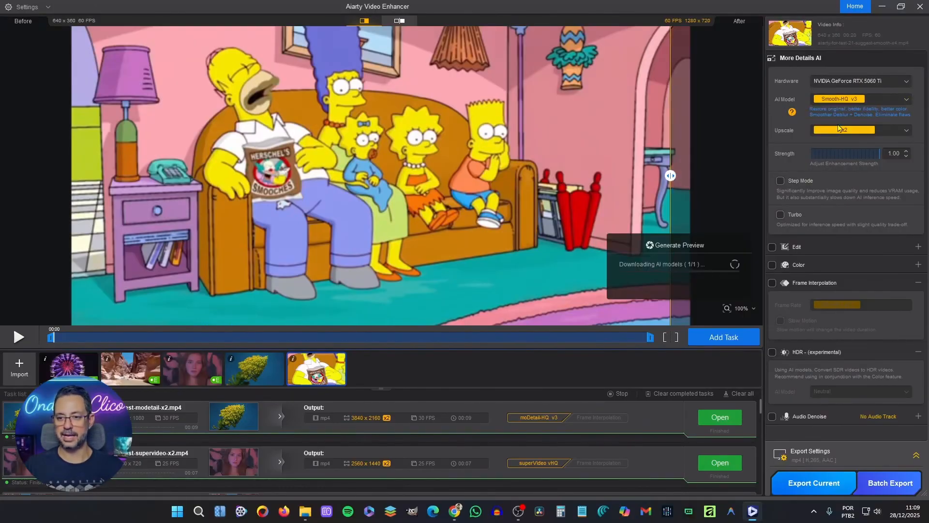
{"action": "left_click", "coordinate": [906, 131]}
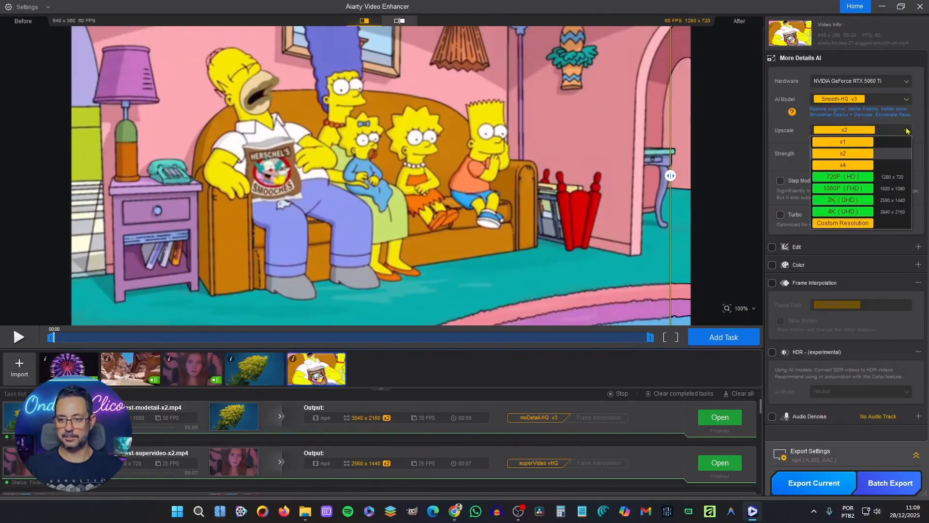
{"action": "left_click", "coordinate": [847, 166]}
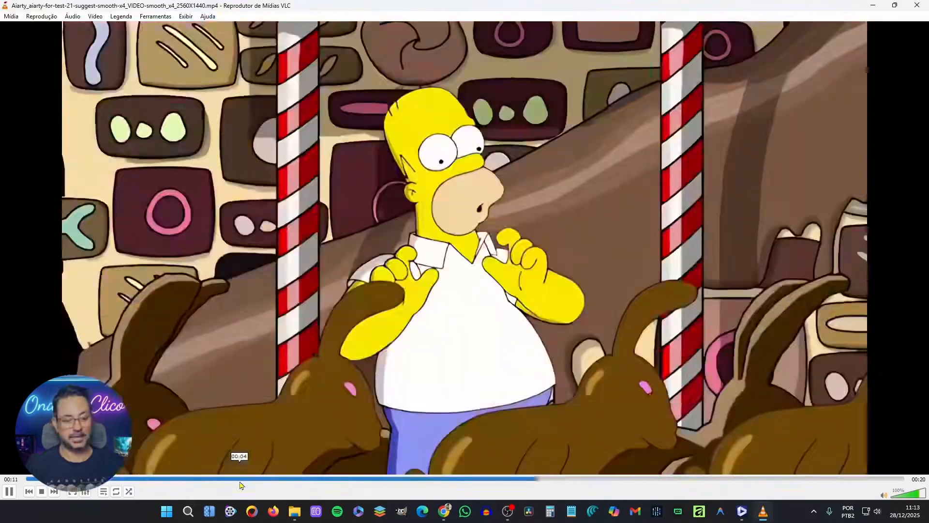
Replay the exported cartoon video in VLC from an earlier point.
{"action": "left_click", "coordinate": [245, 479]}
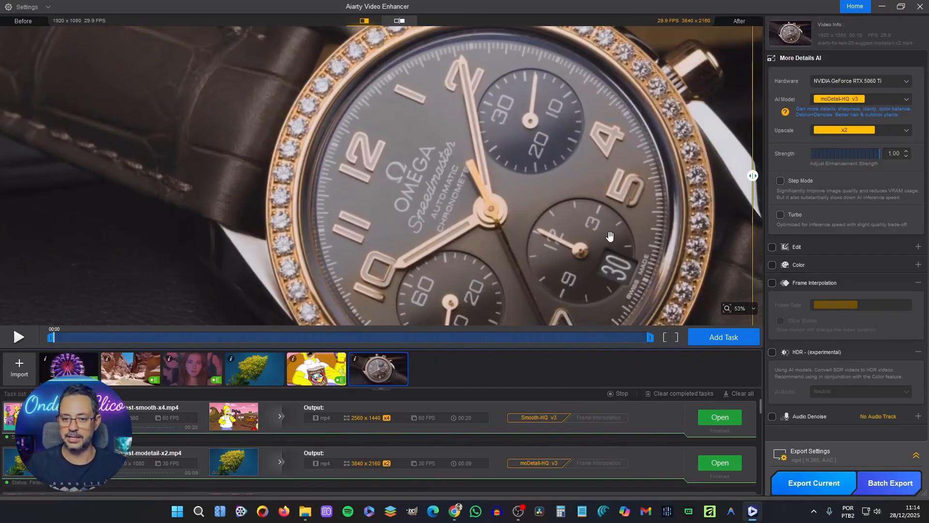
Play the watch clip in the enhancer's preview and set its upscale to 4K (UHD).
{"action": "key", "text": "space"}
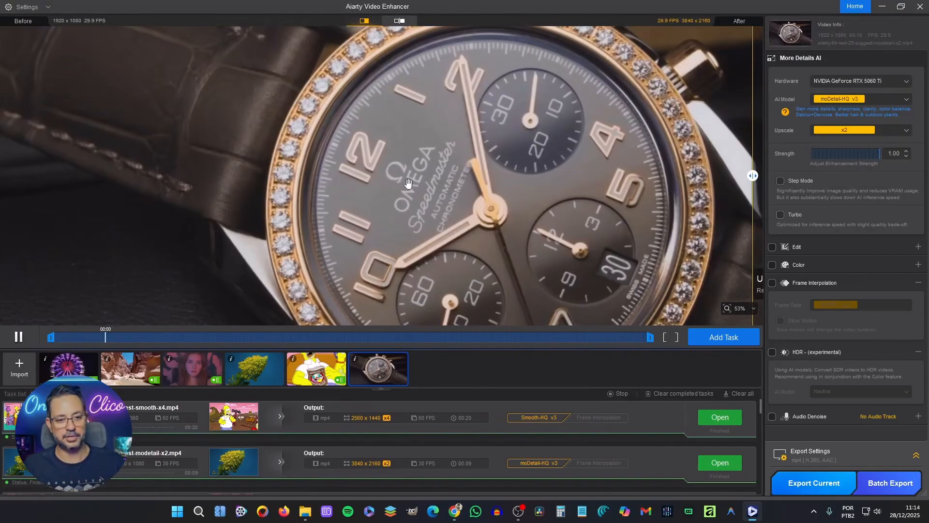
{"action": "scroll", "coordinate": [574, 146], "scroll_direction": "down", "scroll_amount": 1}
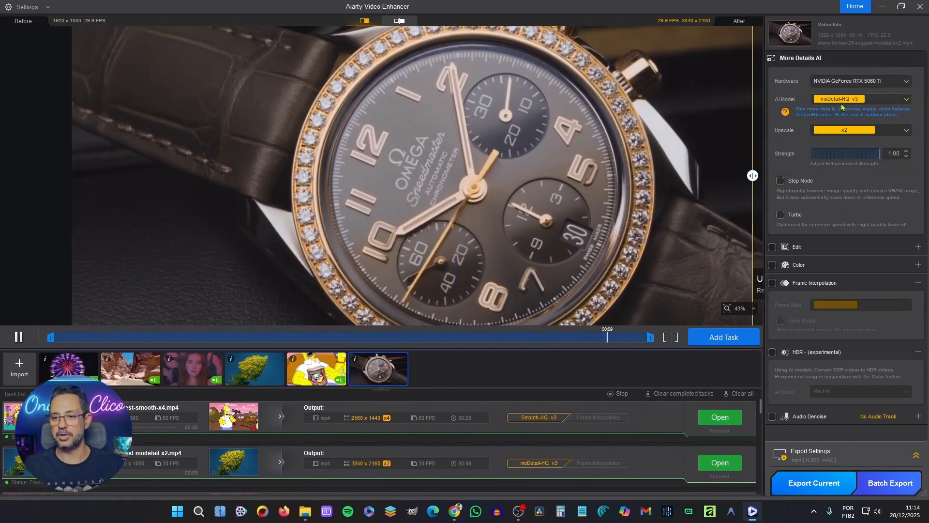
{"action": "left_click", "coordinate": [852, 129]}
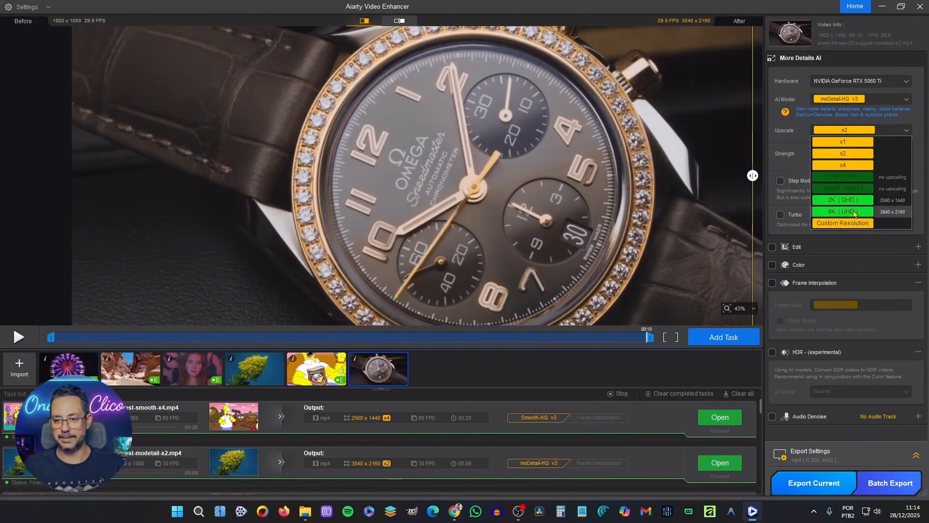
{"action": "left_click", "coordinate": [843, 211]}
Compare the original and enhanced watch preview across the frame and start exporting the clip.
{"action": "left_click_drag", "start_coordinate": [752, 175], "coordinate": [393, 166]}
{"action": "left_click_drag", "start_coordinate": [192, 153], "coordinate": [731, 160]}
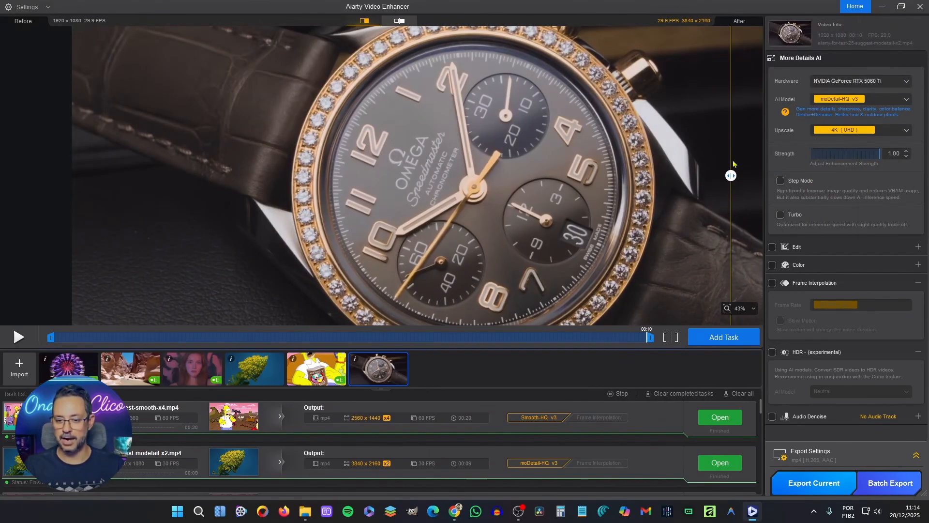
{"action": "left_click", "coordinate": [884, 494]}
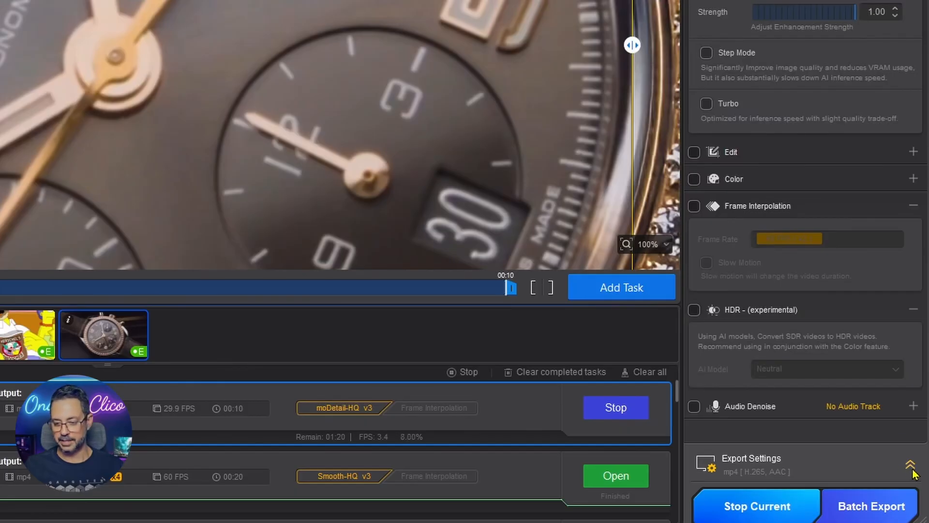
Review the export settings, examining the choices for format, video codec and audio codec.
{"action": "left_click", "coordinate": [911, 467]}
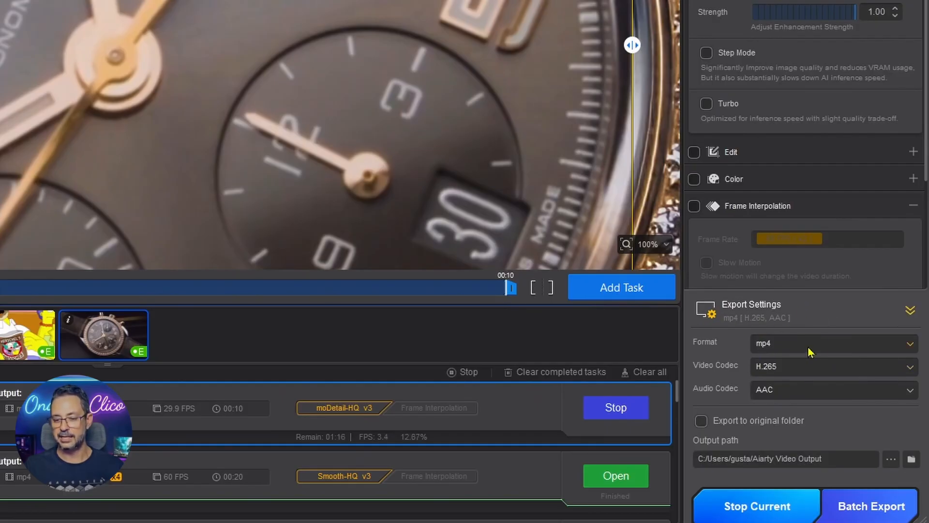
{"action": "left_click", "coordinate": [909, 348]}
{"action": "left_click", "coordinate": [910, 350]}
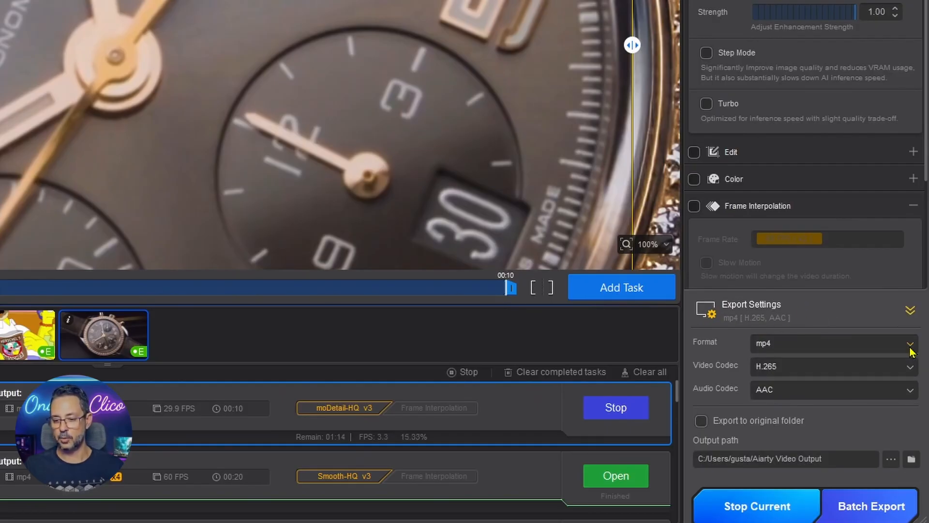
{"action": "left_click", "coordinate": [910, 370]}
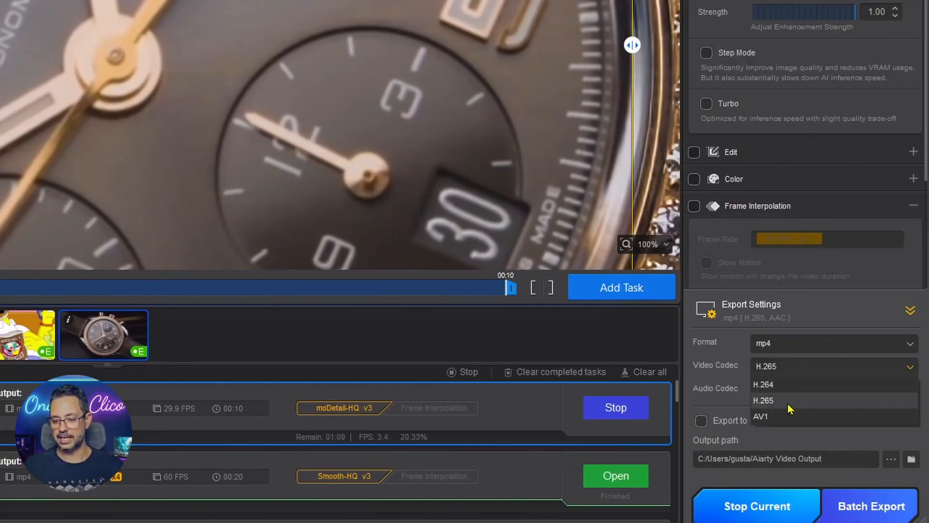
{"action": "left_click", "coordinate": [824, 317]}
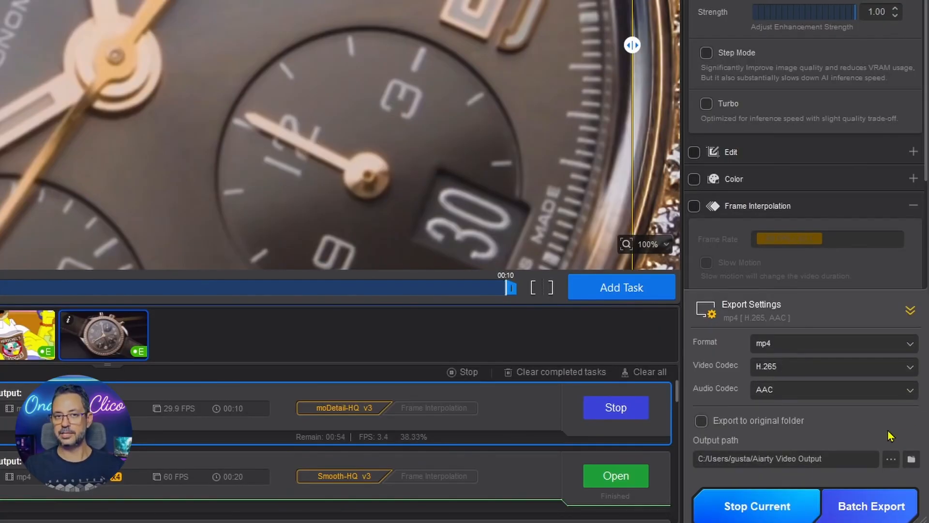
{"action": "left_click", "coordinate": [908, 390]}
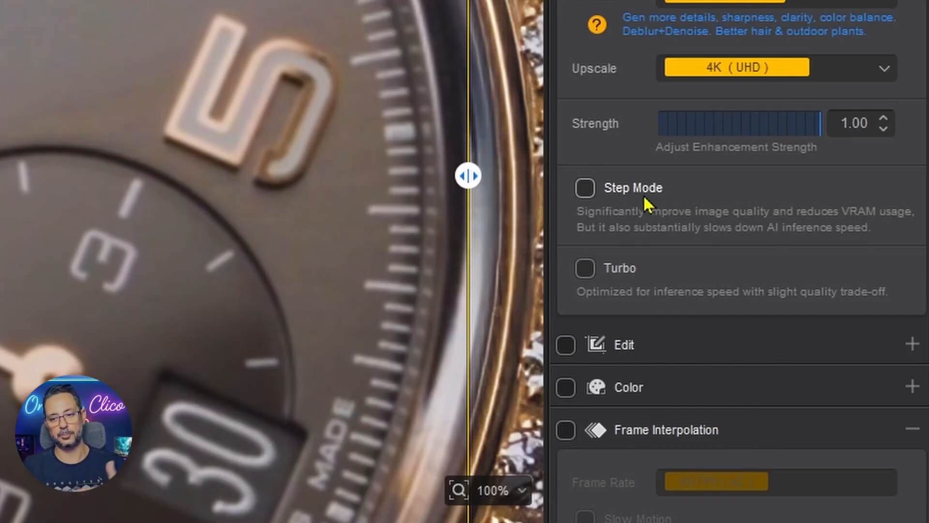
Try Step Mode for the watch clip, then enable Turbo in its place.
{"action": "left_click", "coordinate": [586, 189]}
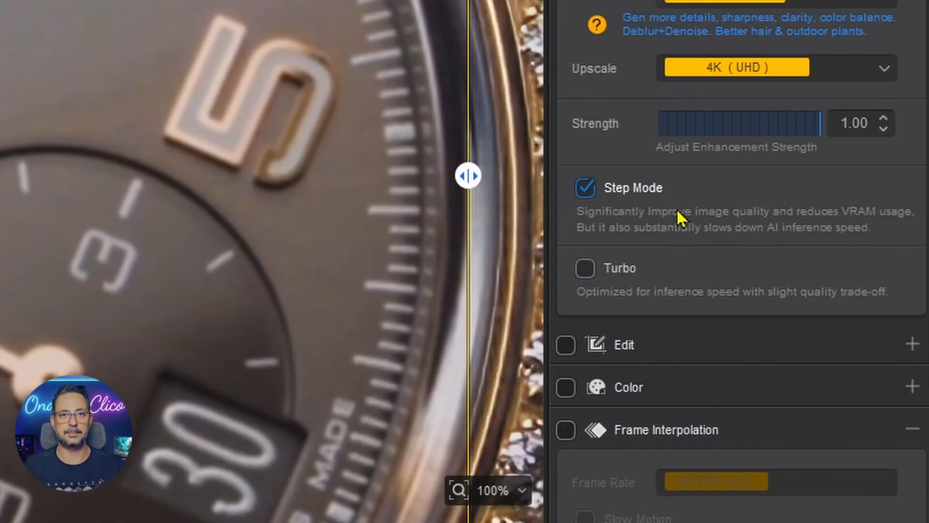
{"action": "left_click", "coordinate": [666, 277]}
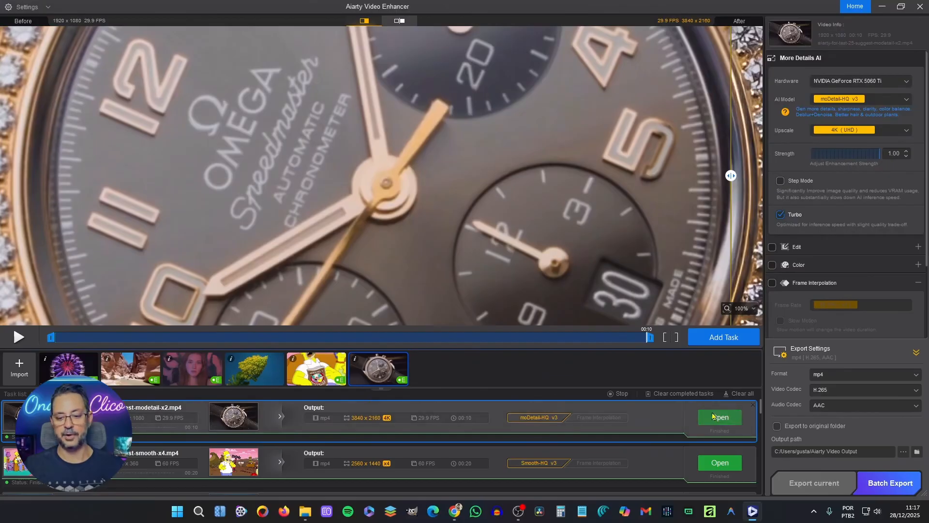
Open the finished export of the watch clip for viewing.
{"action": "left_click", "coordinate": [719, 417]}
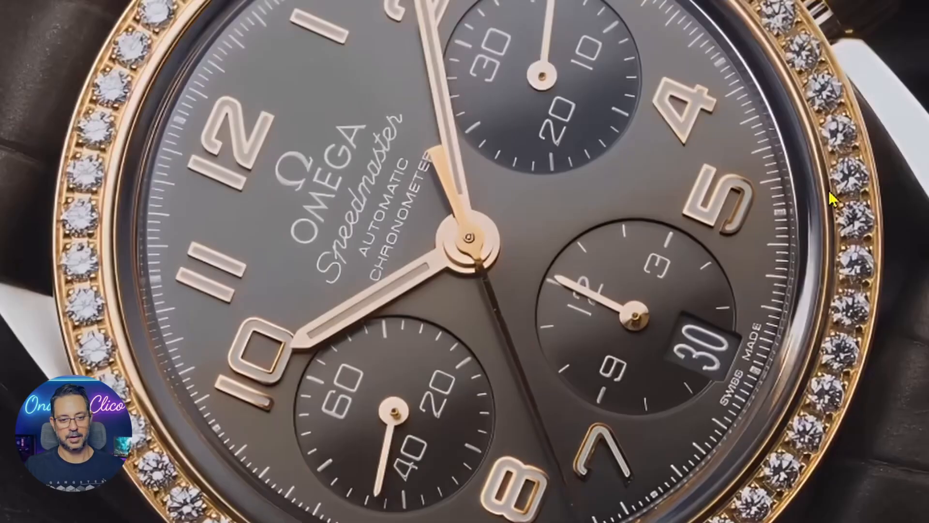